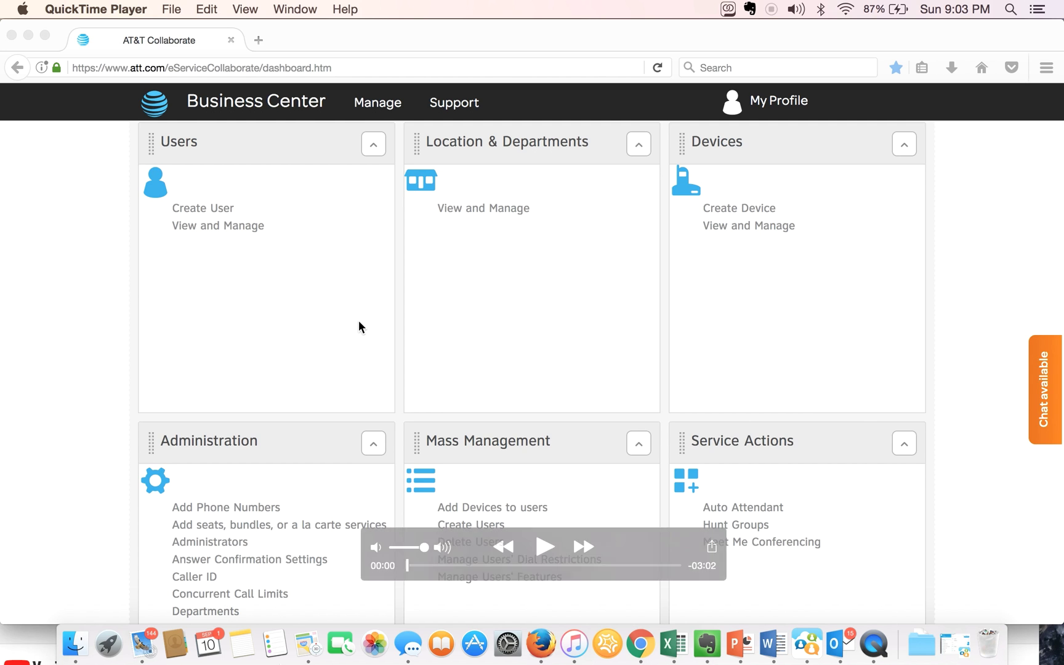
- Open the Hunt Groups list from Service Actions on the dashboard
left_click(542, 547)
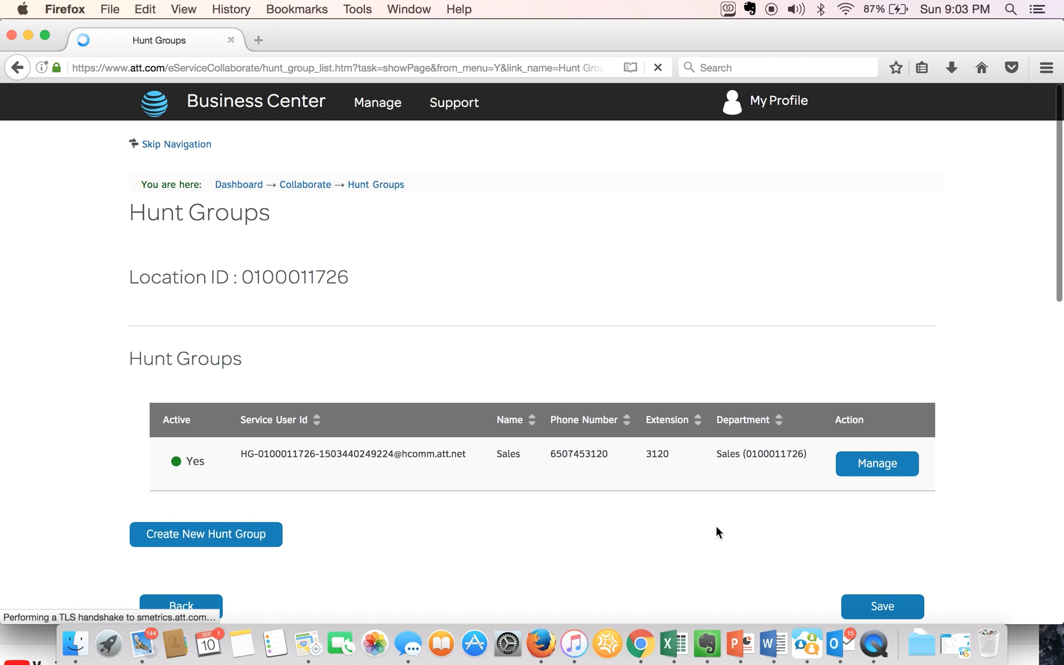
- Open a blank Add New Hunt Group form with Create New Hunt Group
scroll(716, 527, "down", 3)
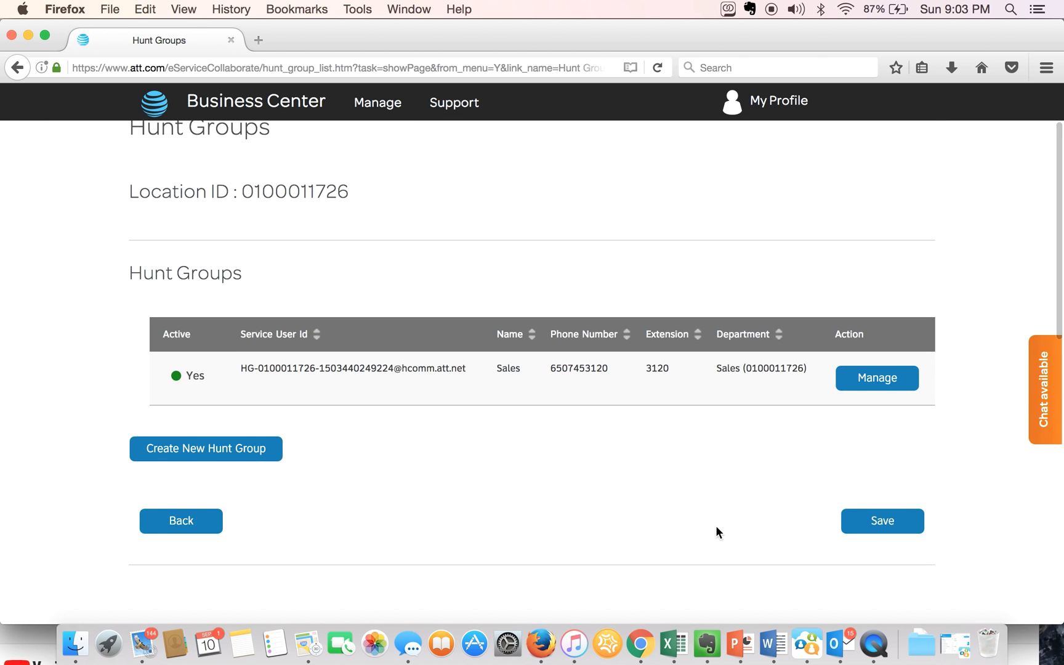
left_click(263, 461)
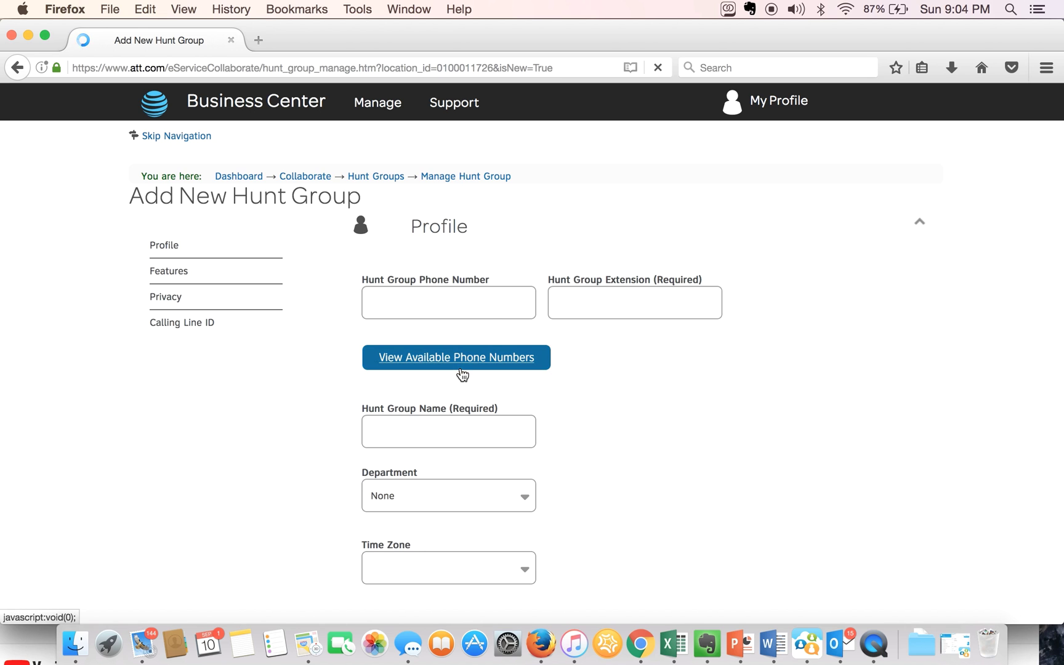
left_click(487, 307)
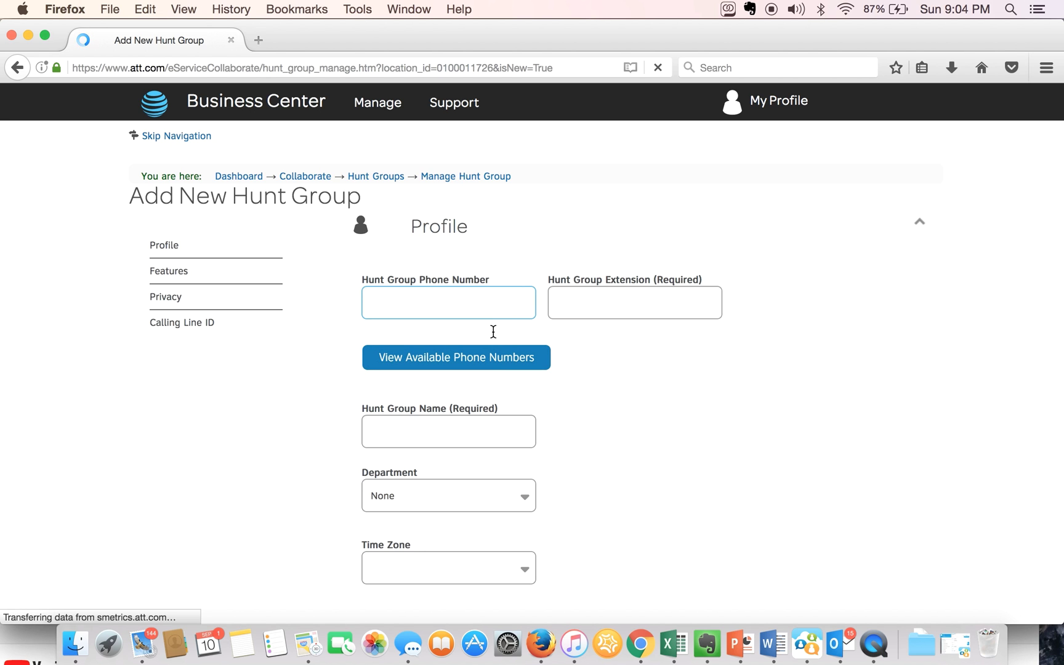
left_click(499, 357)
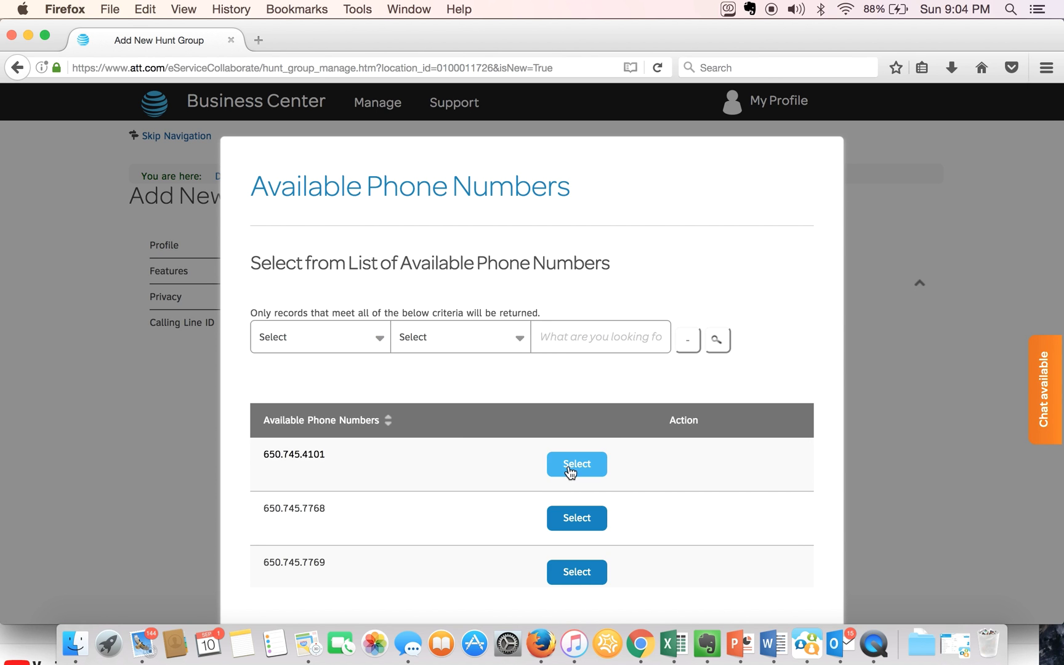
left_click(568, 467)
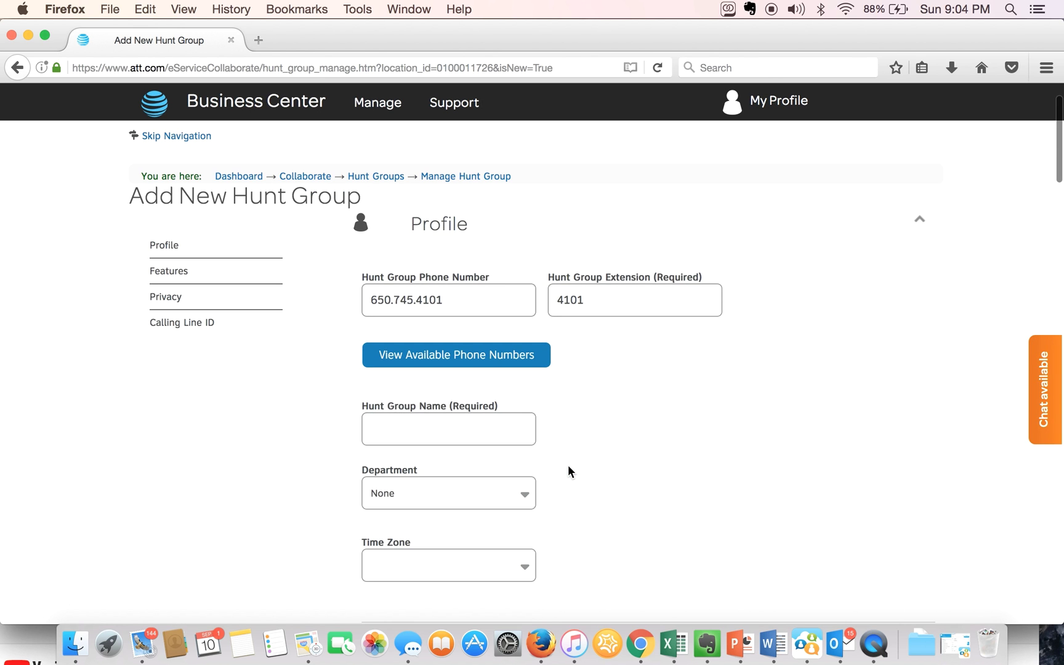
- Enter 'Service' as the Hunt Group Name
left_click(494, 430)
type("S")
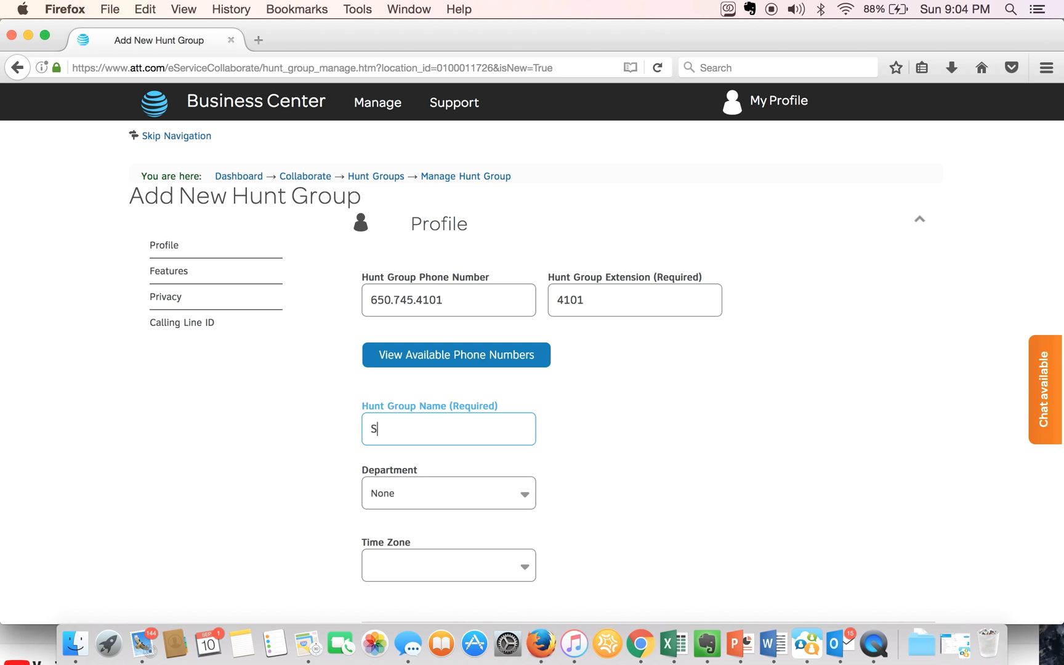
type("ervice")
- Keep Department as None and set Time Zone to (GMT-07:00) (US) Pacific Time
scroll(578, 510, "down", 1)
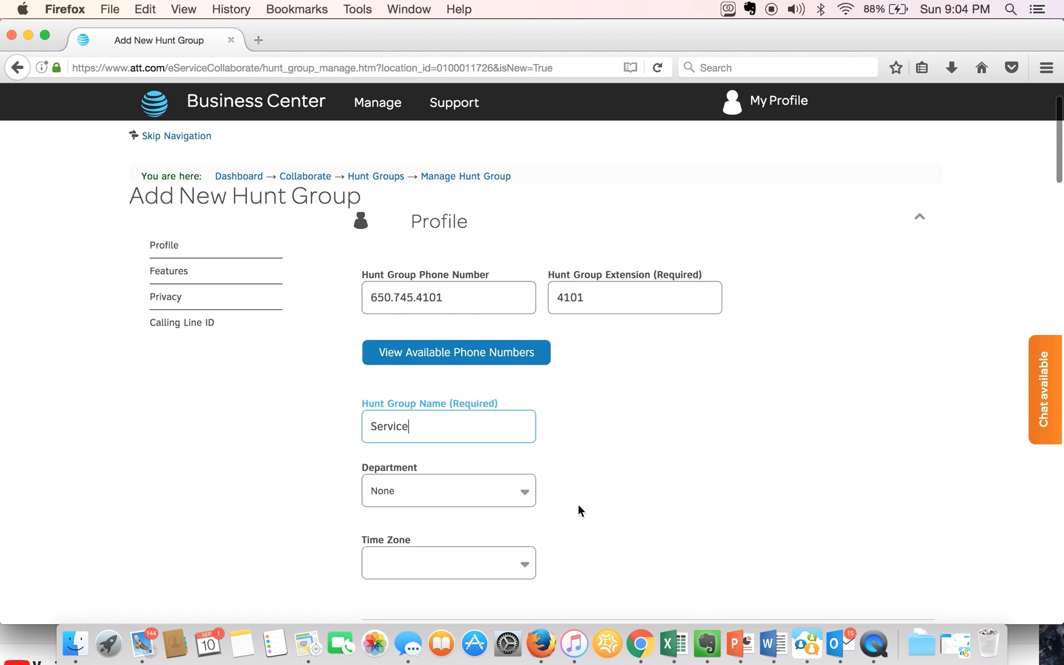
scroll(579, 510, "down", 3)
left_click(527, 418)
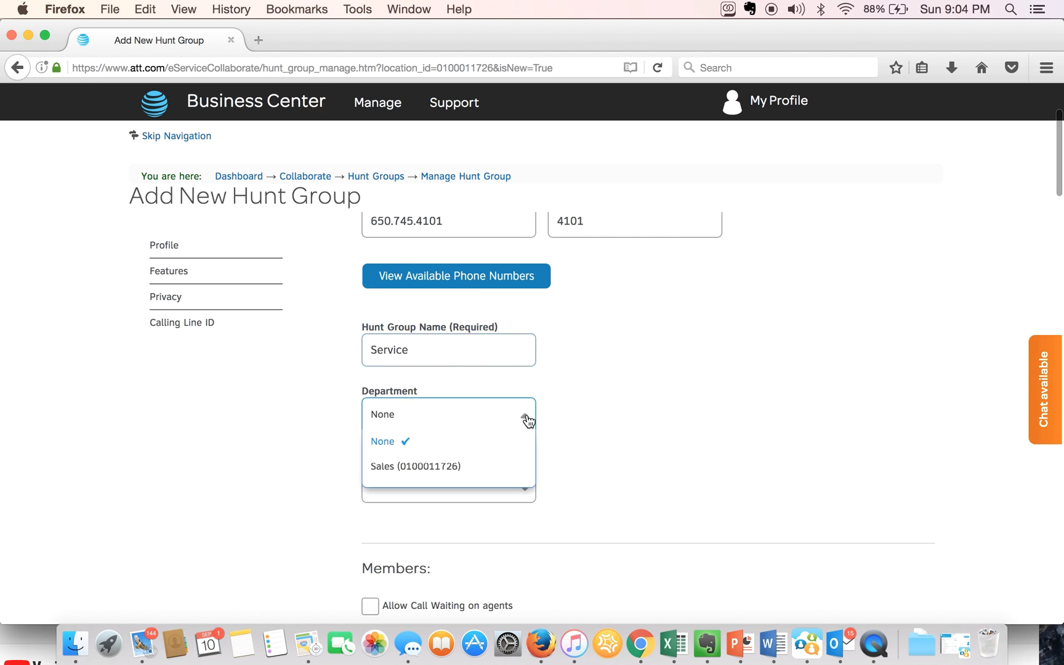
left_click(527, 420)
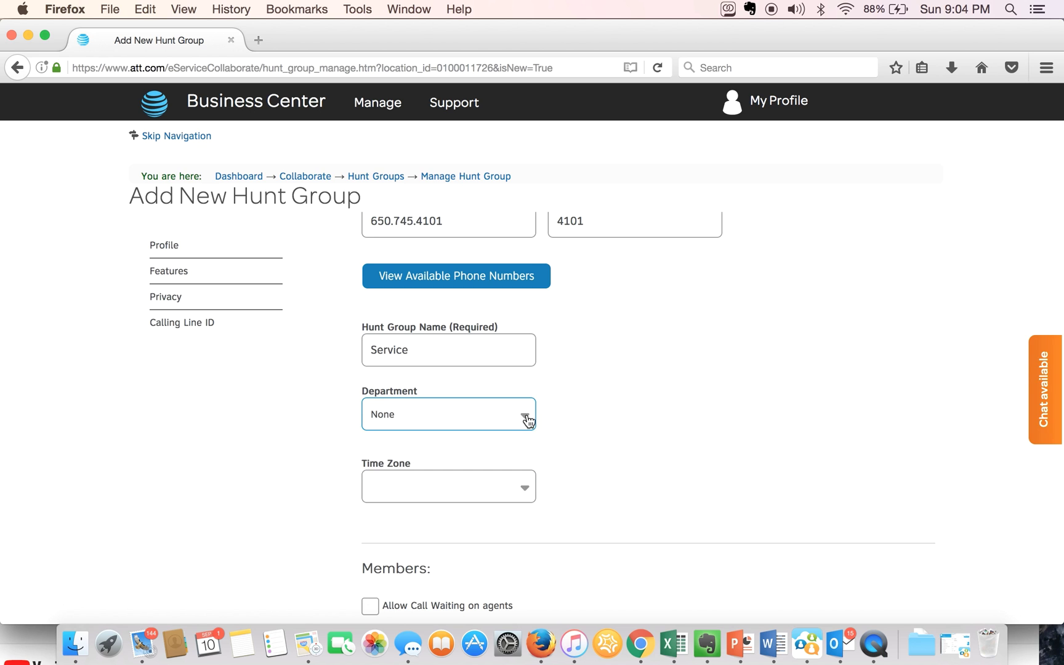
left_click(525, 491)
scroll(503, 568, "down", 3)
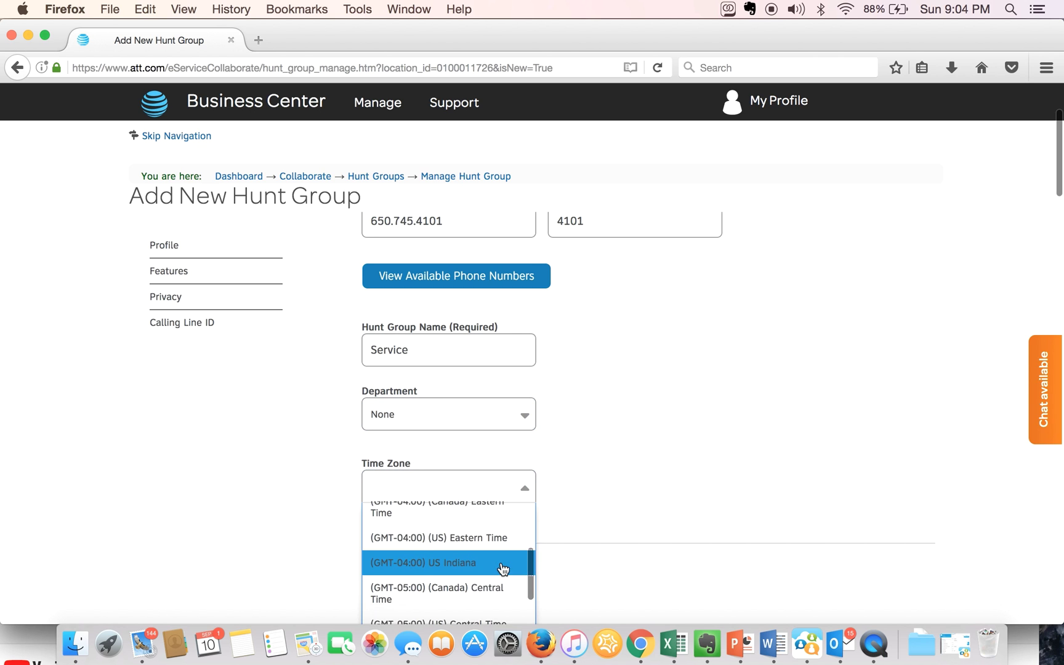
scroll(502, 570, "down", 5)
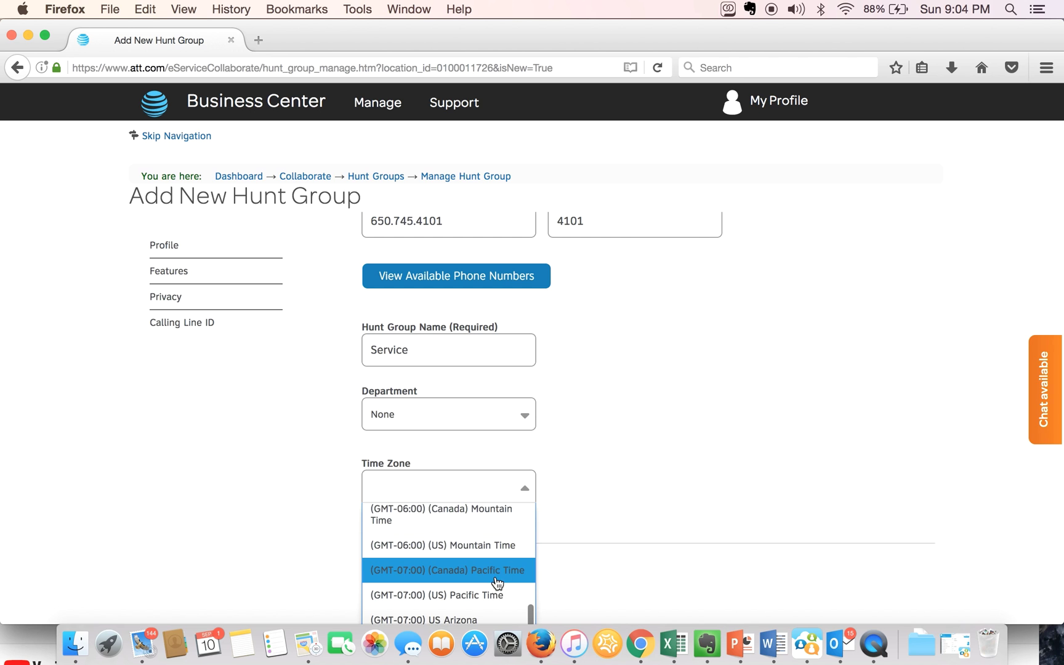
left_click(499, 595)
scroll(723, 521, "down", 2)
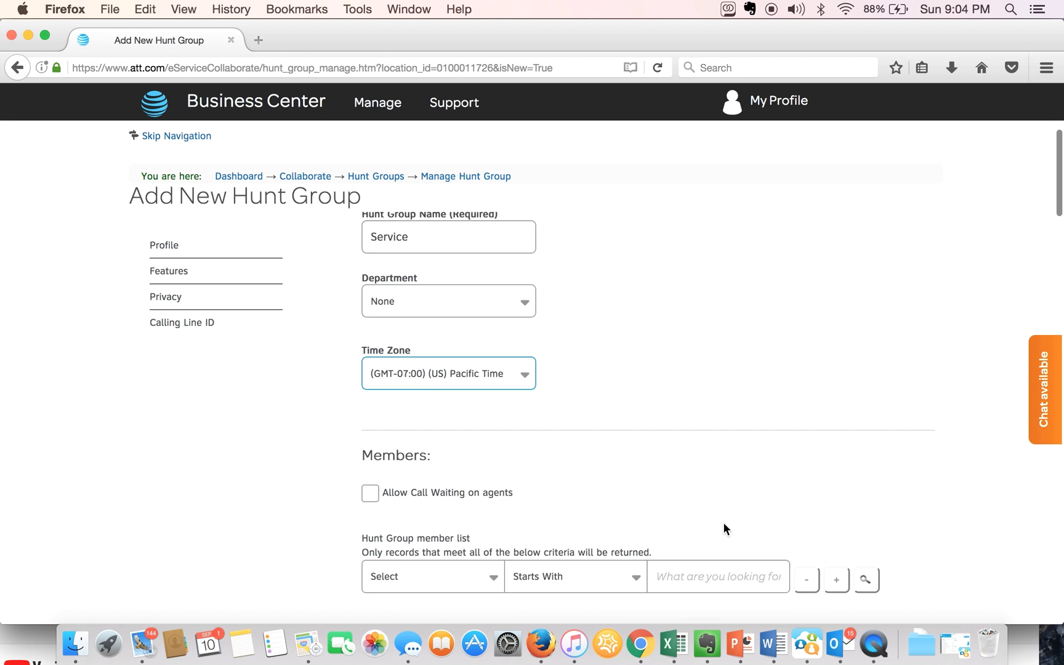
scroll(723, 521, "down", 5)
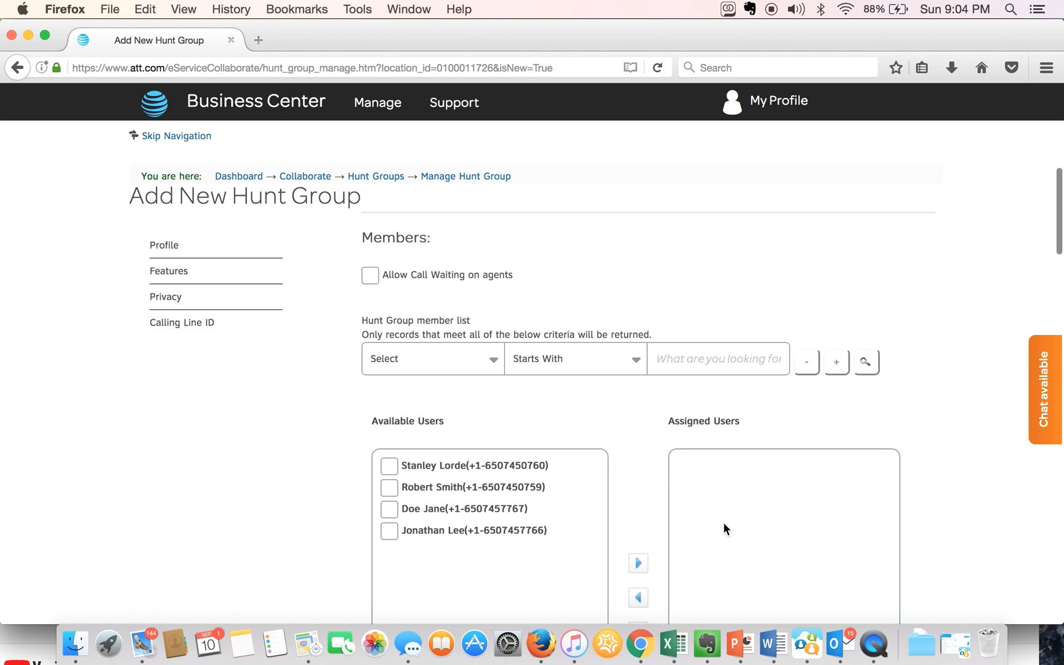
- Move three of the four available users into Assigned Users, leaving one out
left_click(389, 466)
left_click(389, 488)
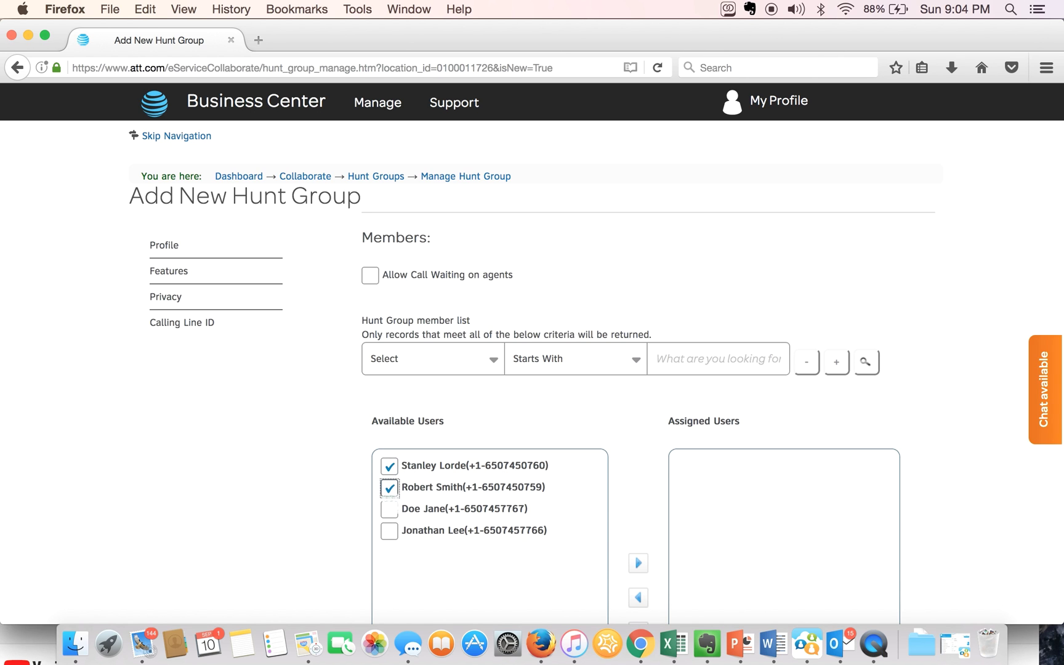
left_click(389, 509)
left_click(390, 531)
scroll(545, 554, "down", 2)
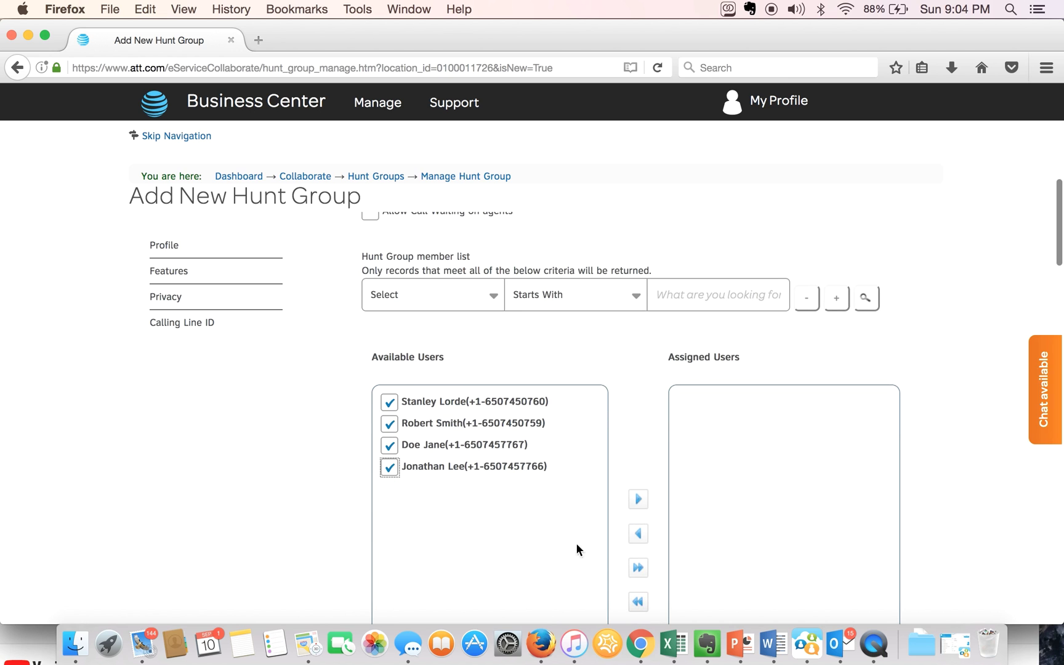
left_click(390, 445)
left_click(639, 499)
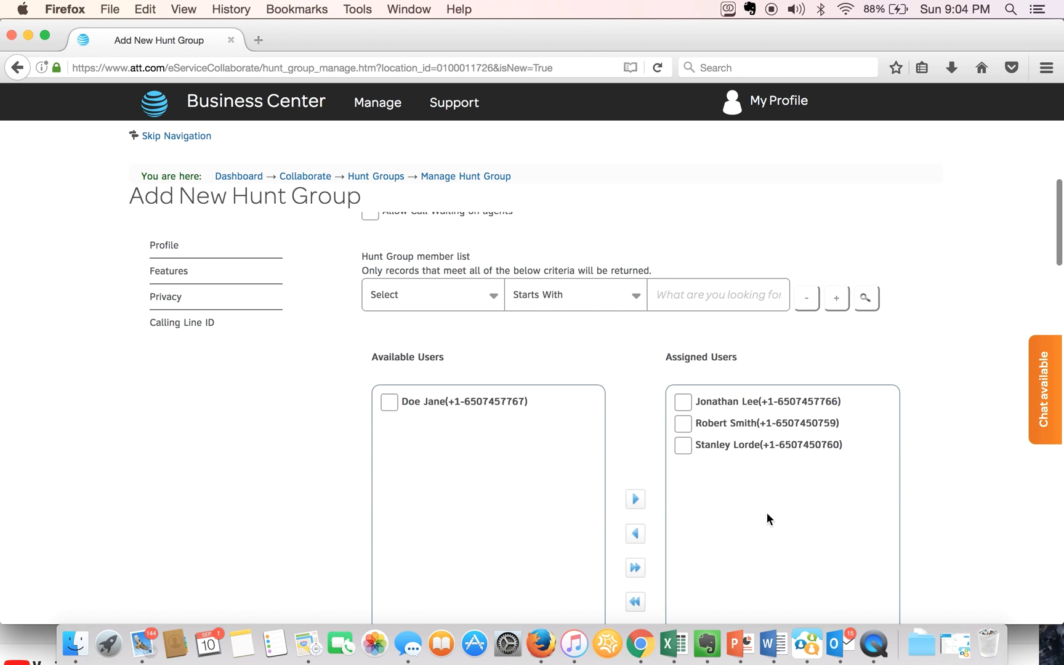
scroll(764, 531, "down", 5)
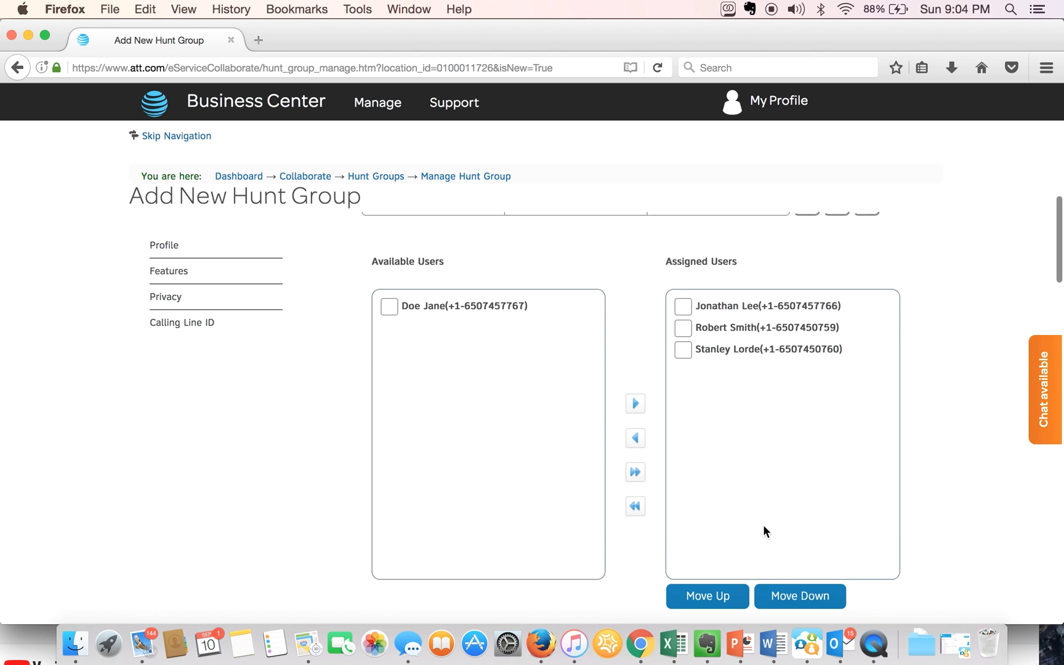
scroll(763, 526, "down", 10)
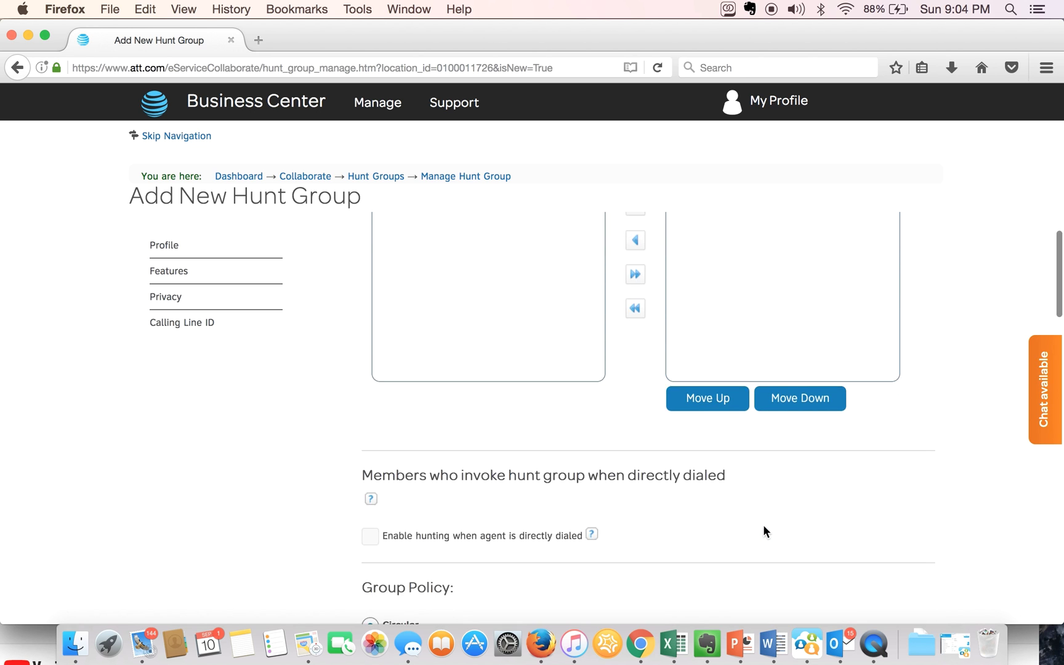
scroll(764, 531, "down", 5)
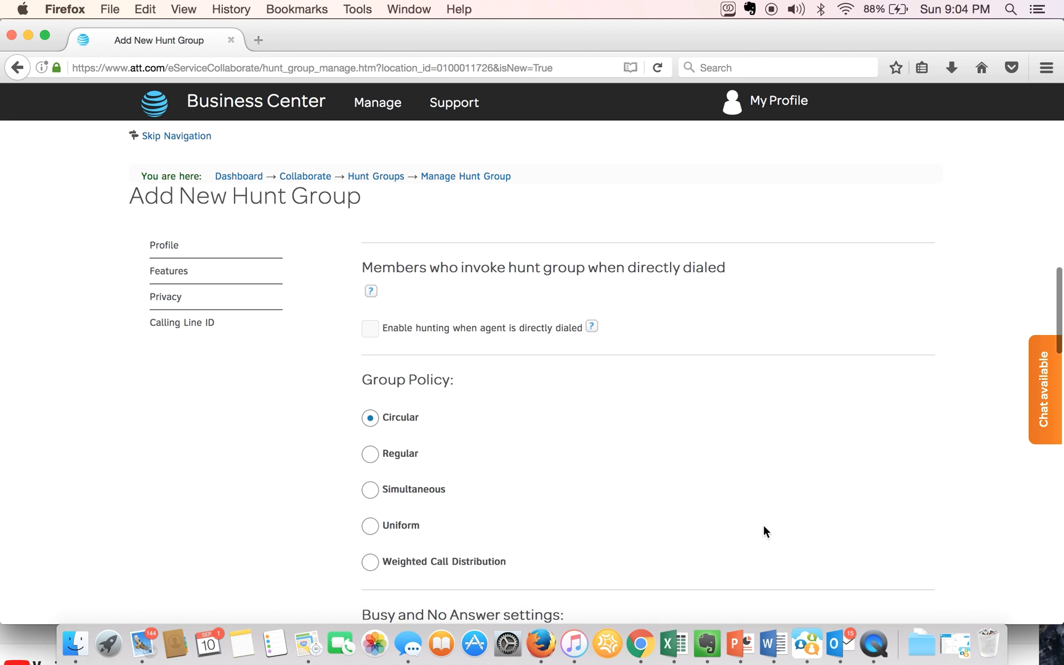
scroll(764, 527, "down", 1)
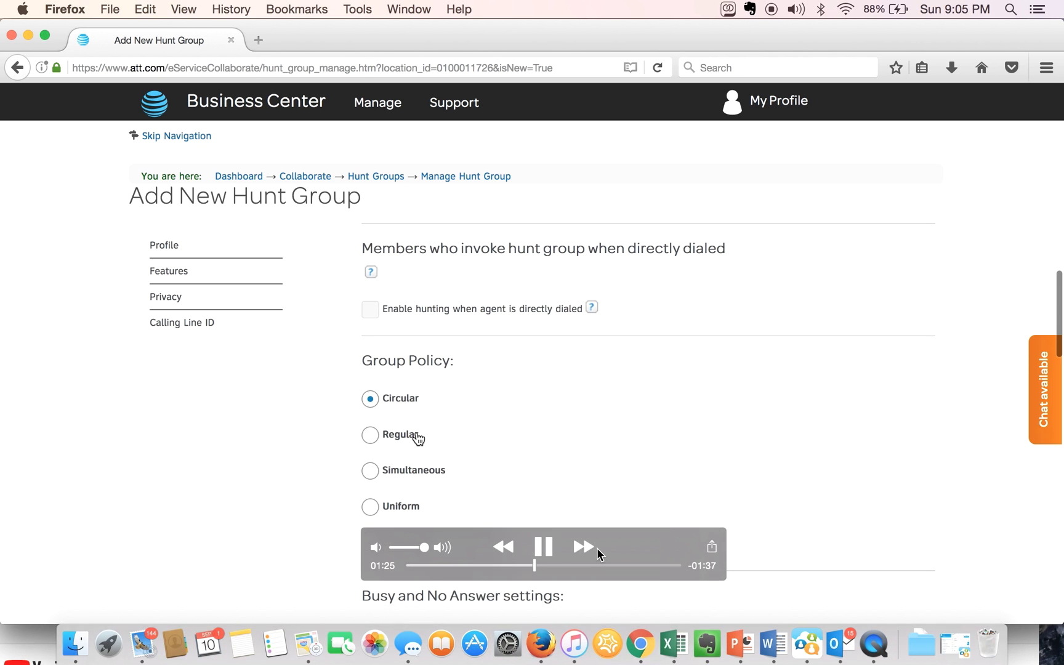
- Change the Group Policy from Circular to Simultaneous
left_click(547, 553)
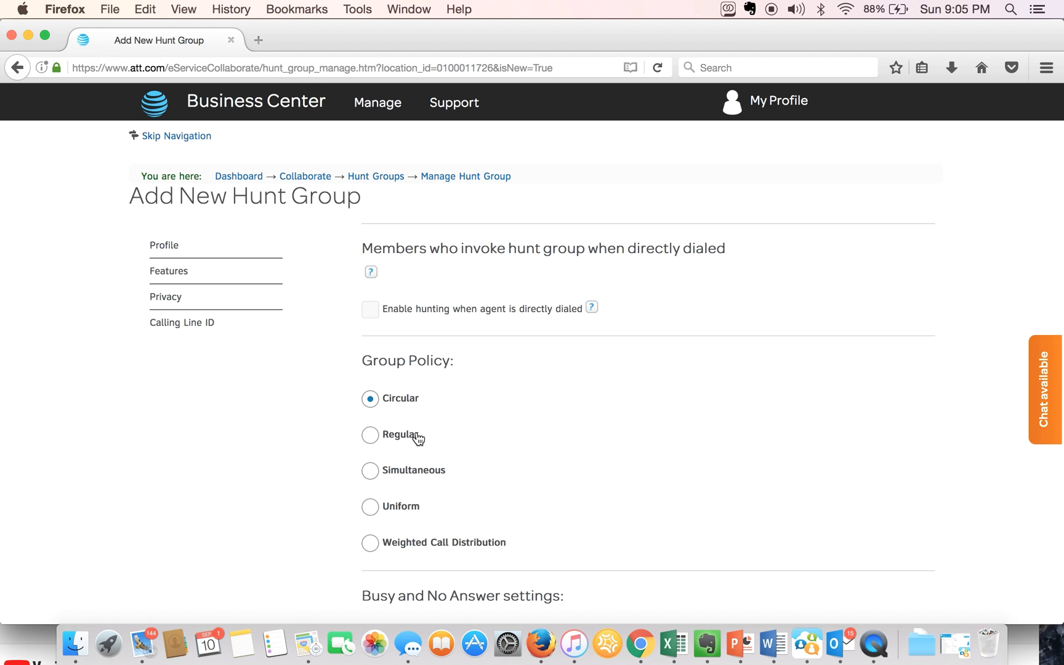
mouse_move(640, 650)
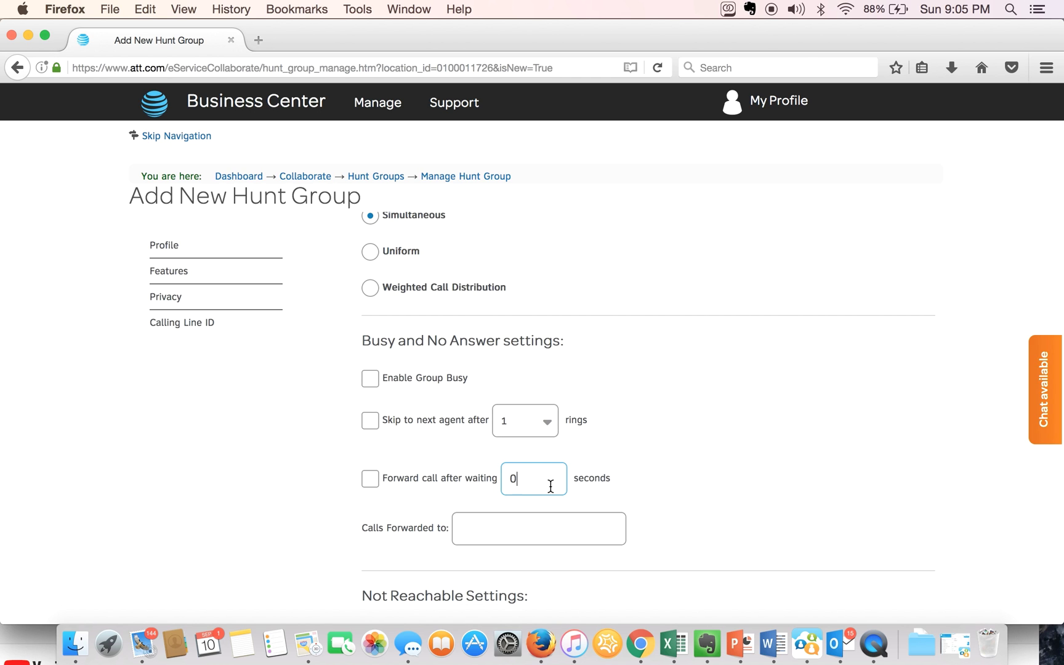
- Set 'Forward call after waiting' to 120 seconds and enable it
key("BackSpace")
type("120")
scroll(577, 498, "down", 1)
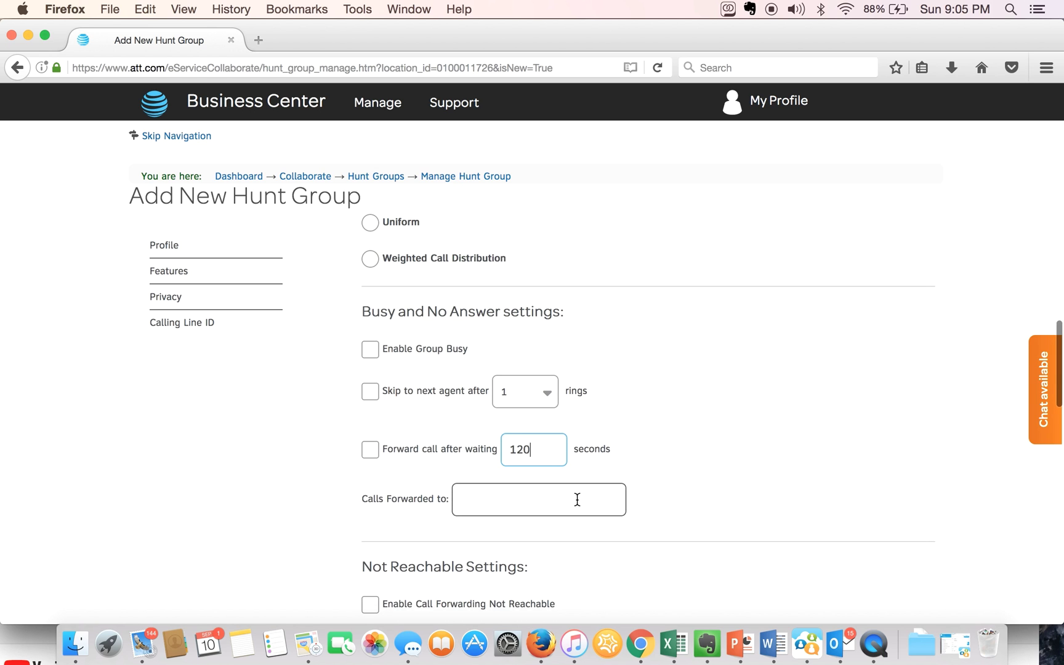
left_click(375, 453)
- Enter the forwarding phone number in 'Calls Forwarded to'
scroll(665, 520, "down", 2)
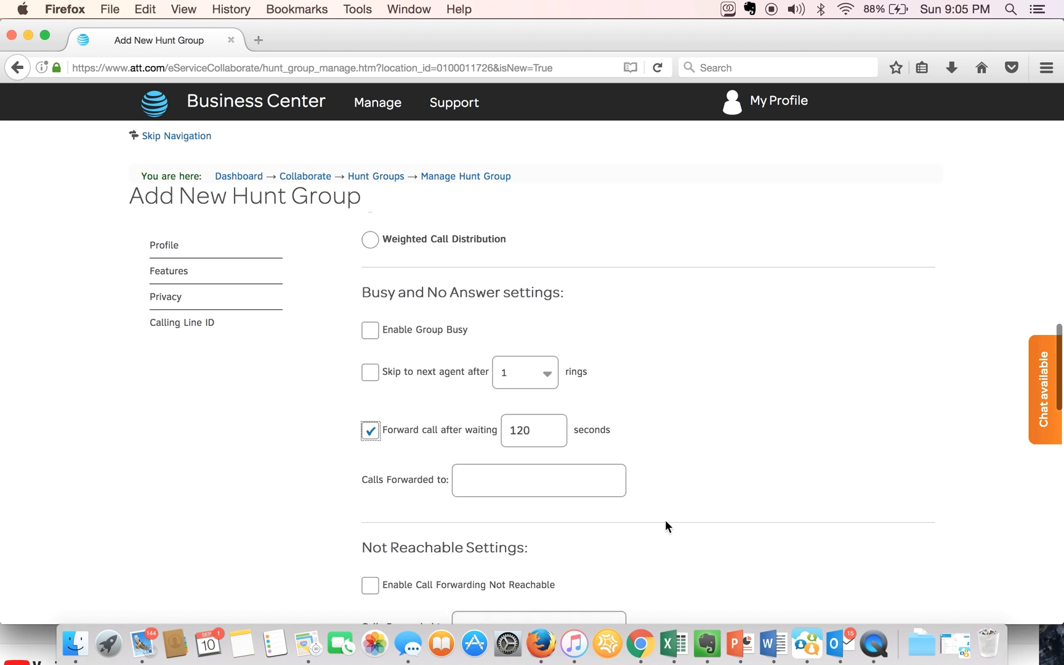
left_click(588, 445)
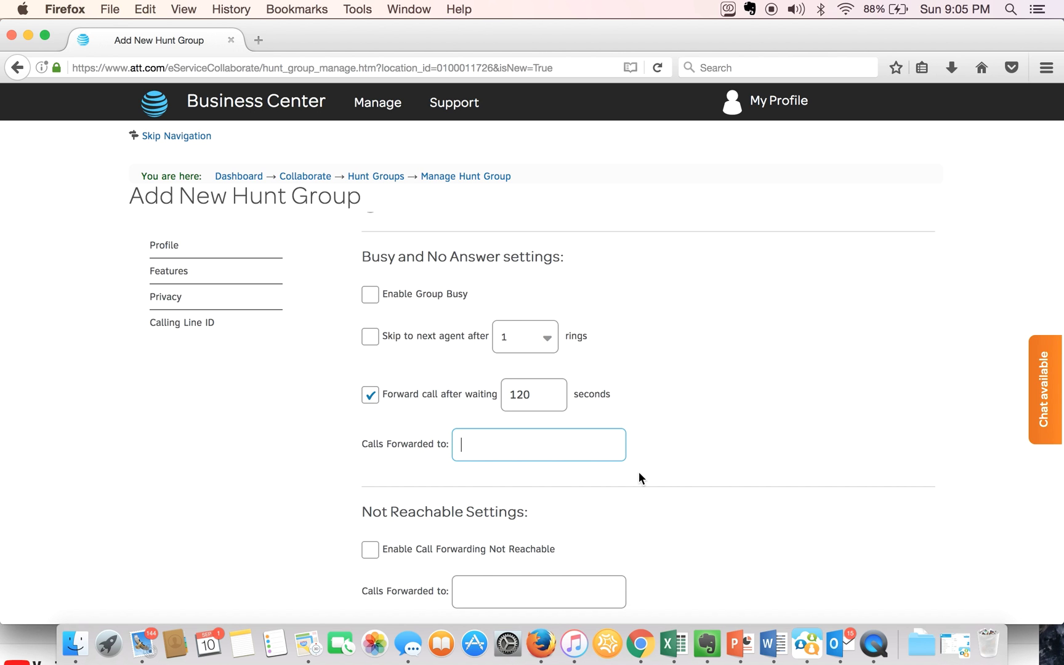
type("888")
key("BackSpace")
key("BackSpace")
key("BackSpace")
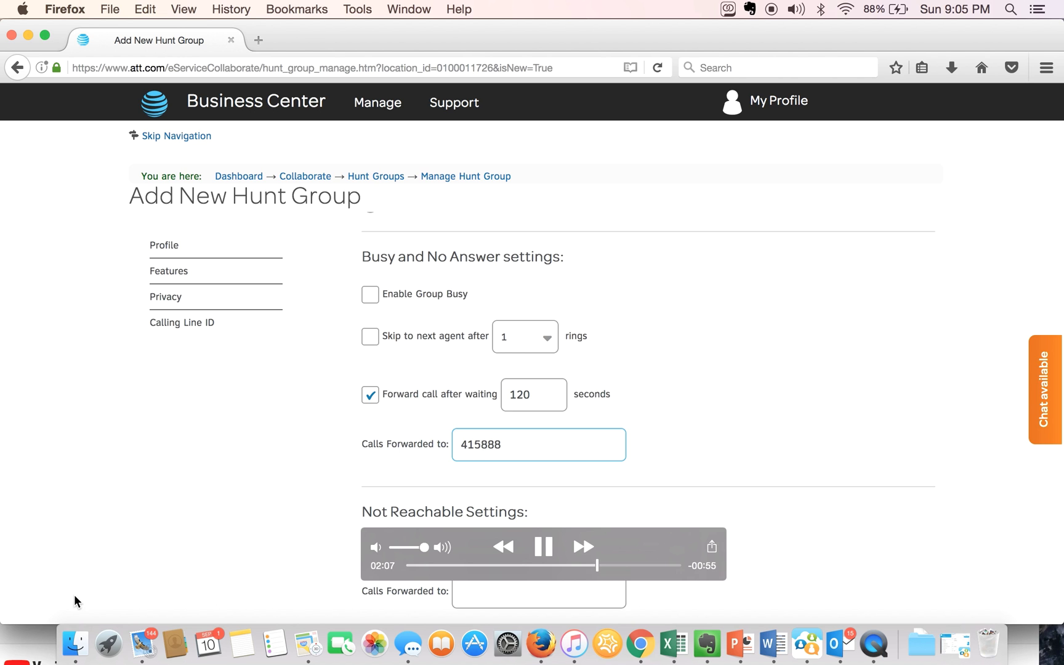
- Turn on 'Include the Hunt Group Name in the CLID'
scroll(781, 511, "down", 2)
scroll(782, 514, "down", 3)
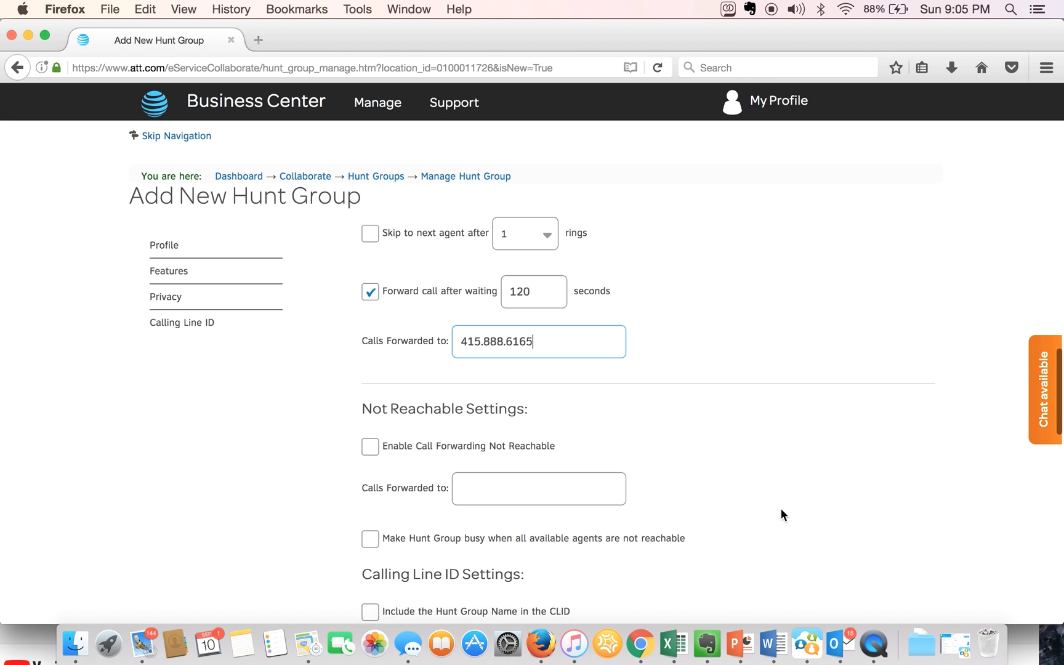
scroll(781, 514, "down", 2)
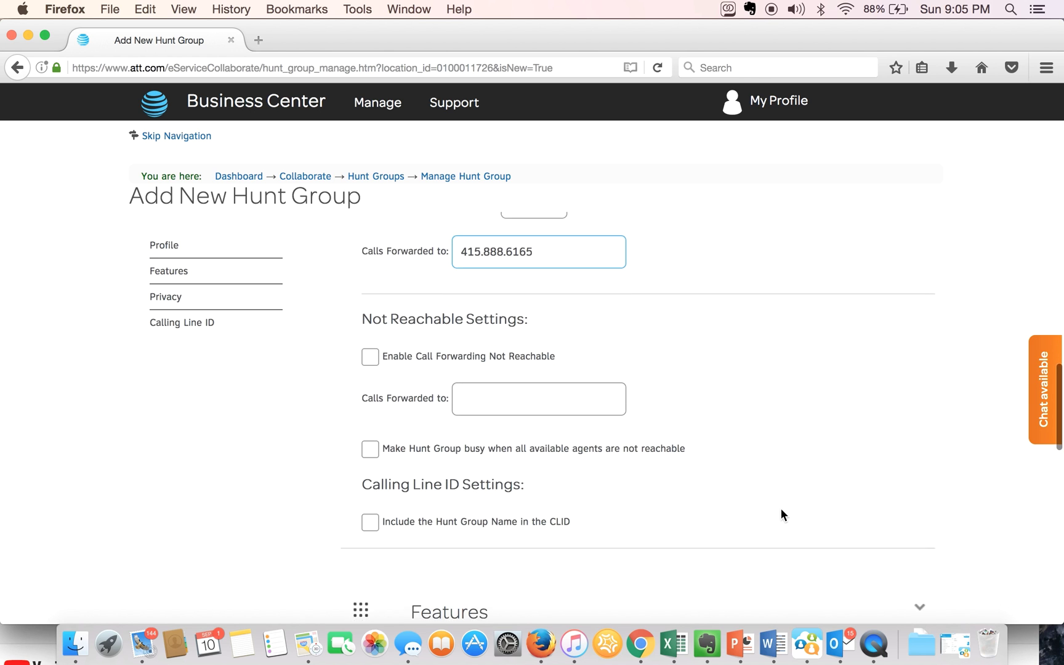
scroll(781, 511, "down", 2)
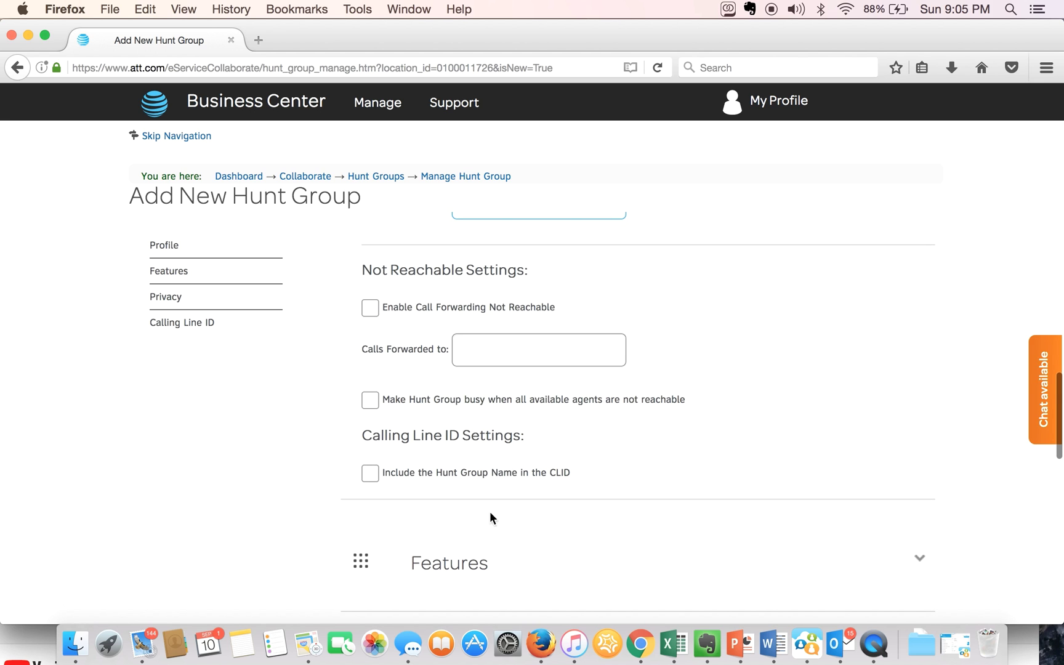
left_click(372, 474)
scroll(649, 506, "down", 3)
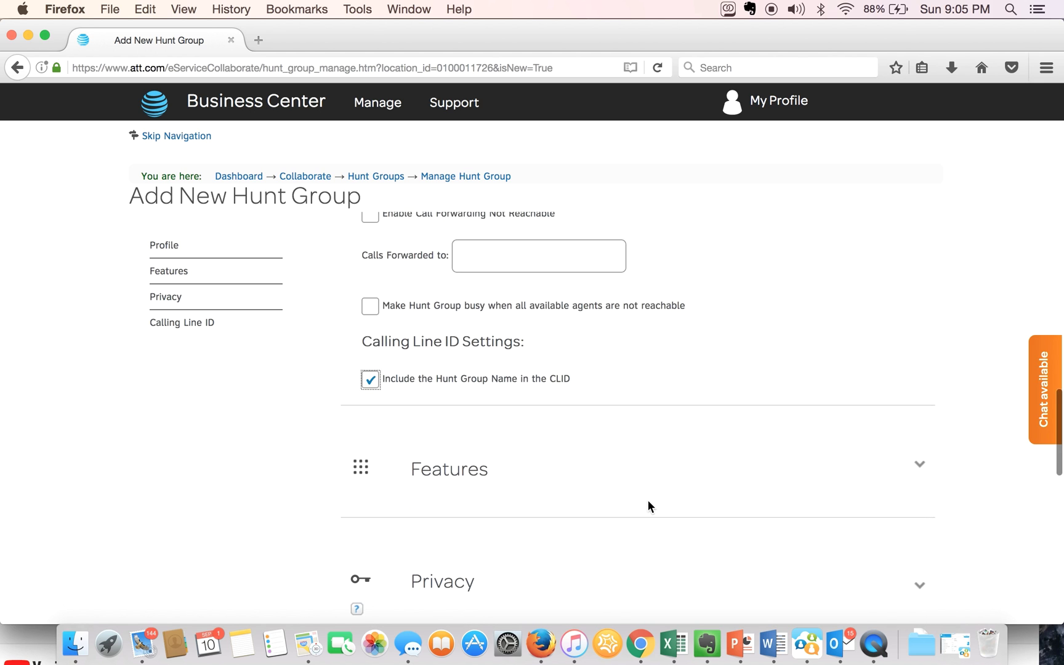
- Expand the Features and Privacy sections to review their settings
left_click(921, 466)
scroll(922, 474, "down", 4)
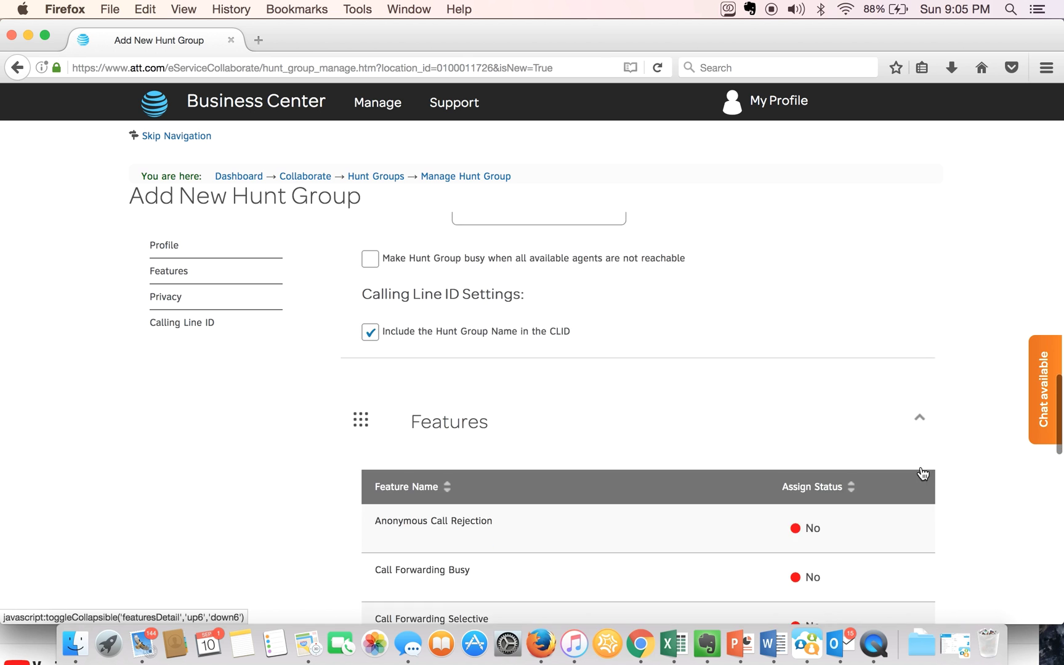
scroll(924, 473, "down", 5)
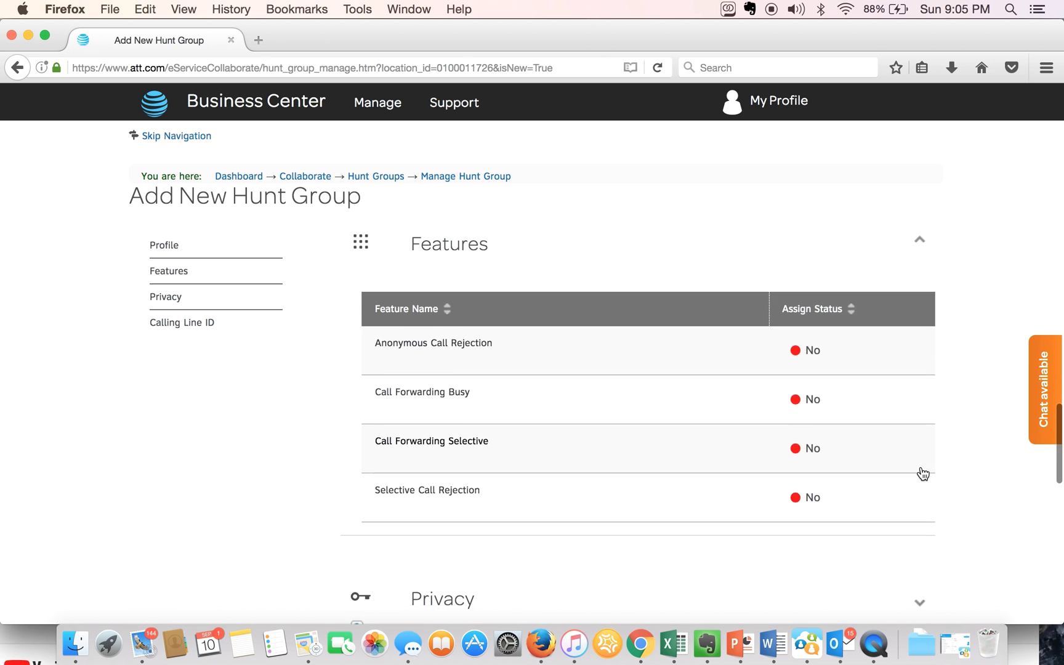
scroll(921, 472, "down", 2)
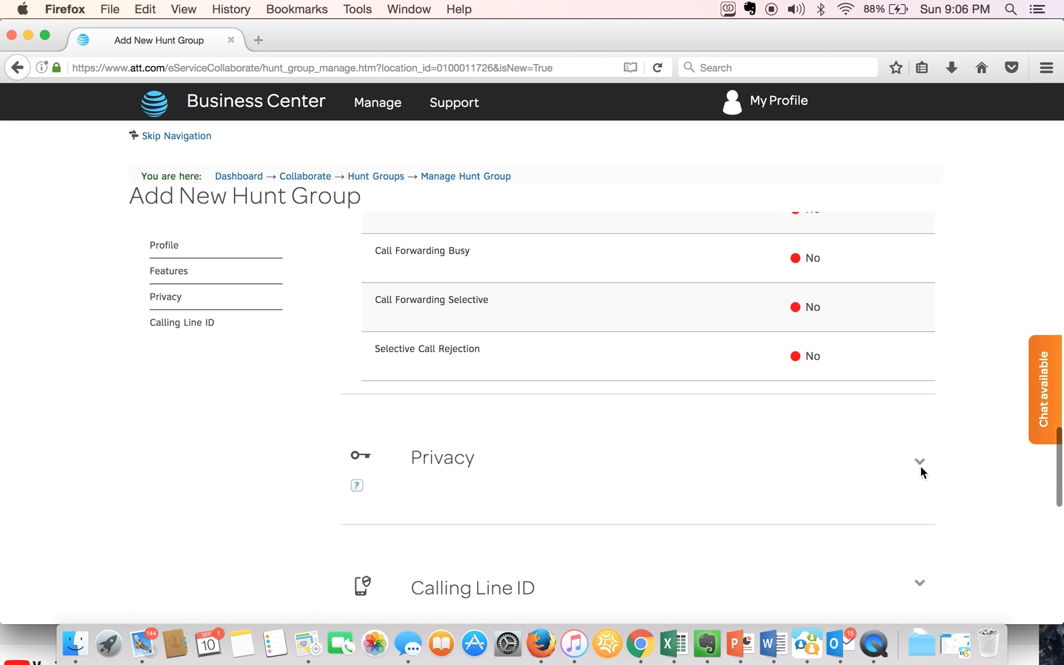
left_click(921, 463)
scroll(893, 499, "down", 4)
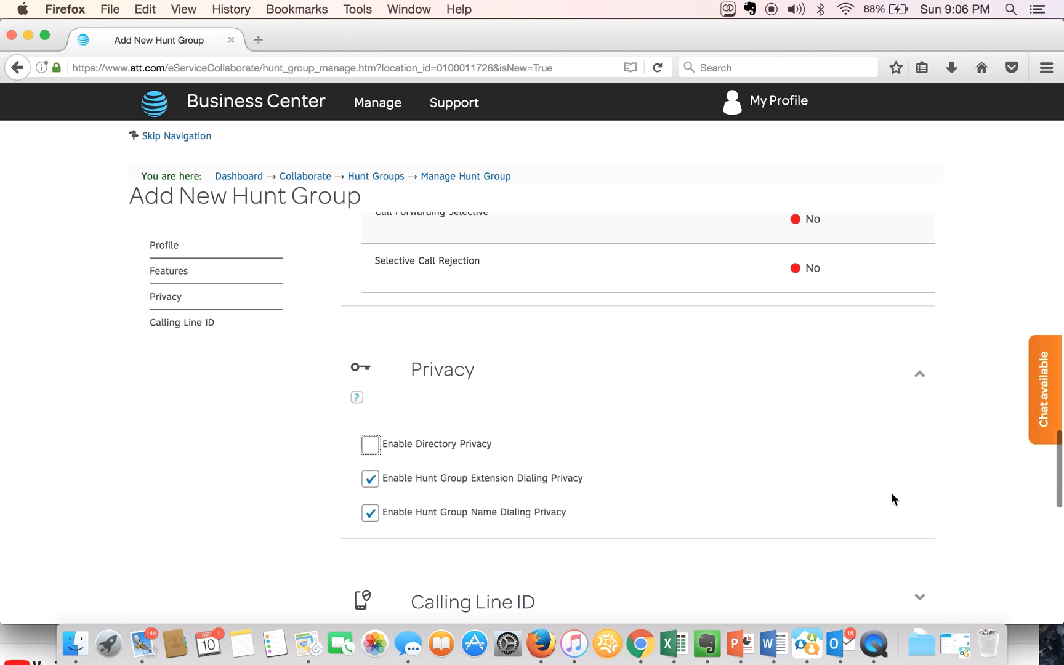
scroll(894, 499, "down", 3)
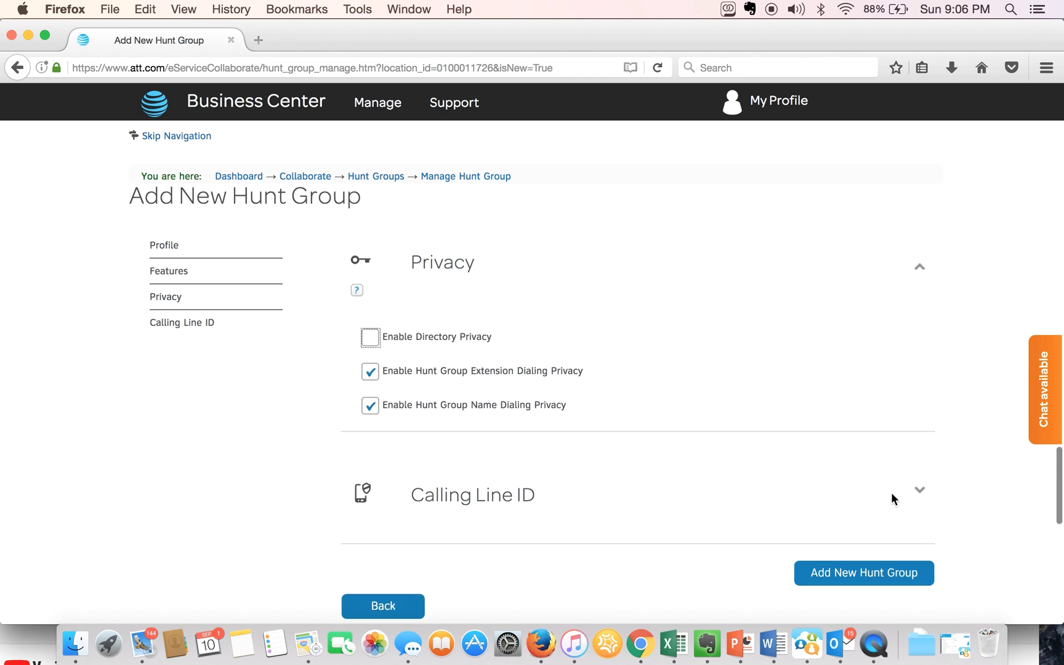
- Expand the Calling Line ID section
left_click(920, 482)
scroll(867, 477, "down", 4)
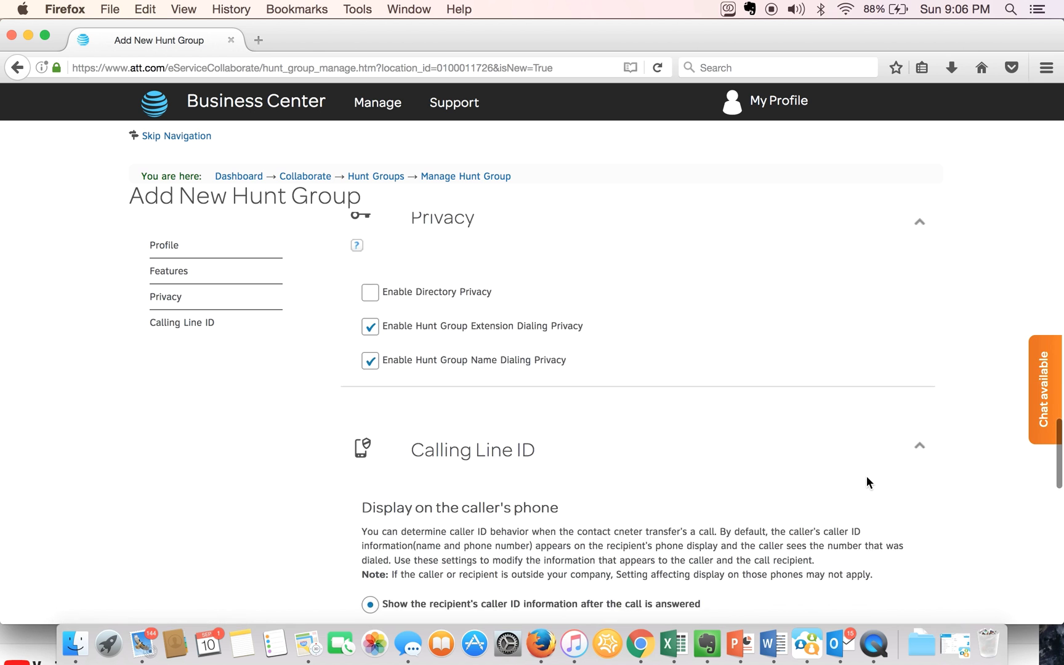
scroll(867, 477, "down", 5)
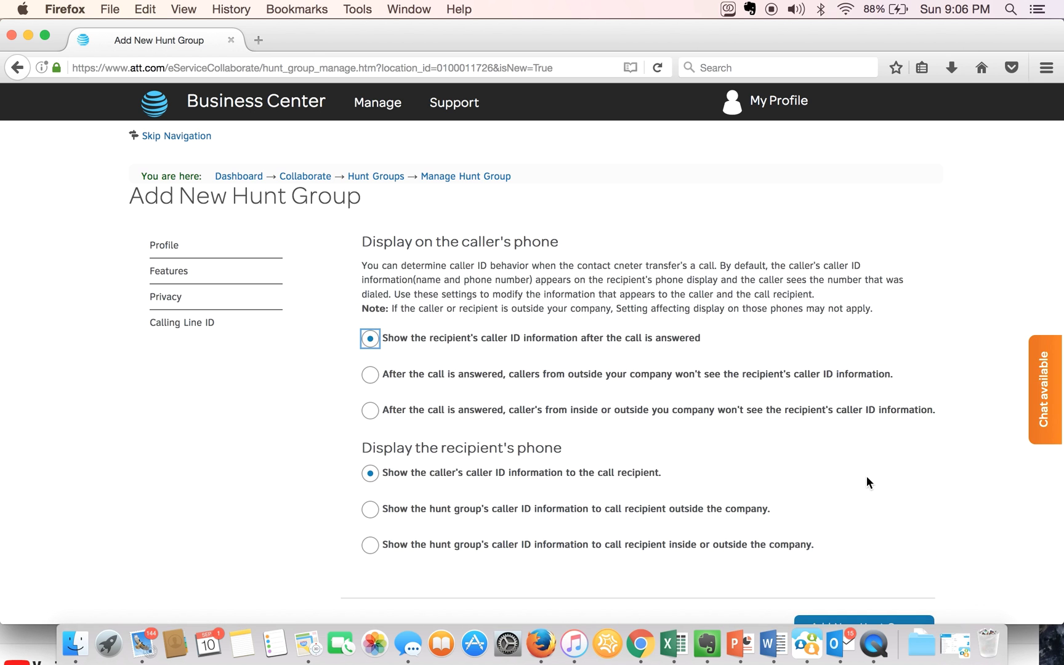
- Submit the form to create the Service hunt group and dismiss the Success! notice
scroll(867, 482, "down", 1)
scroll(867, 478, "down", 1)
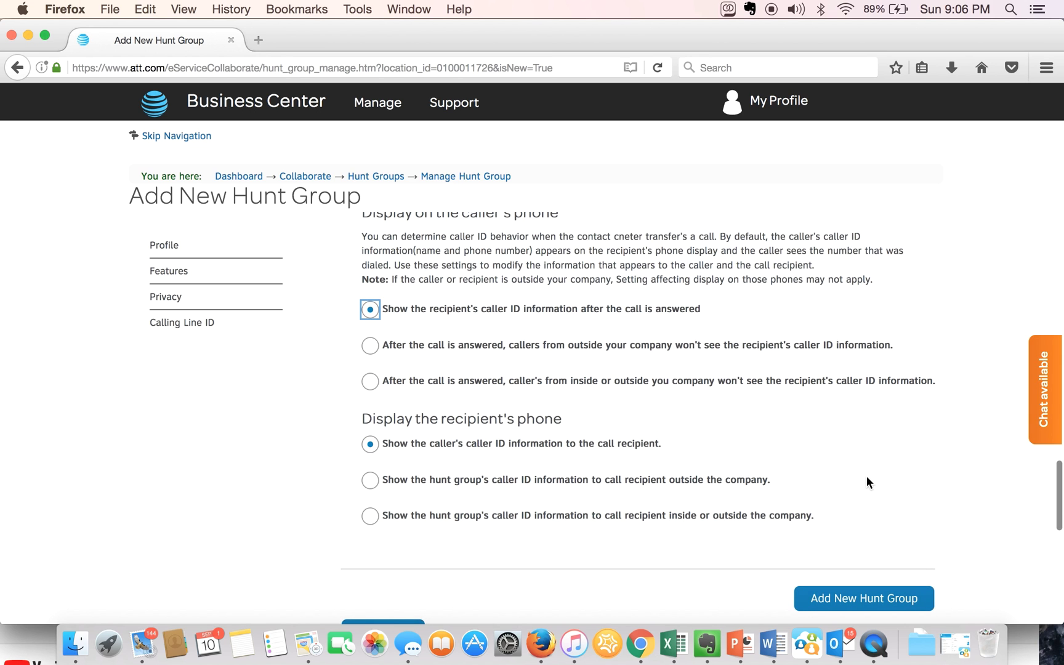
scroll(867, 477, "down", 1)
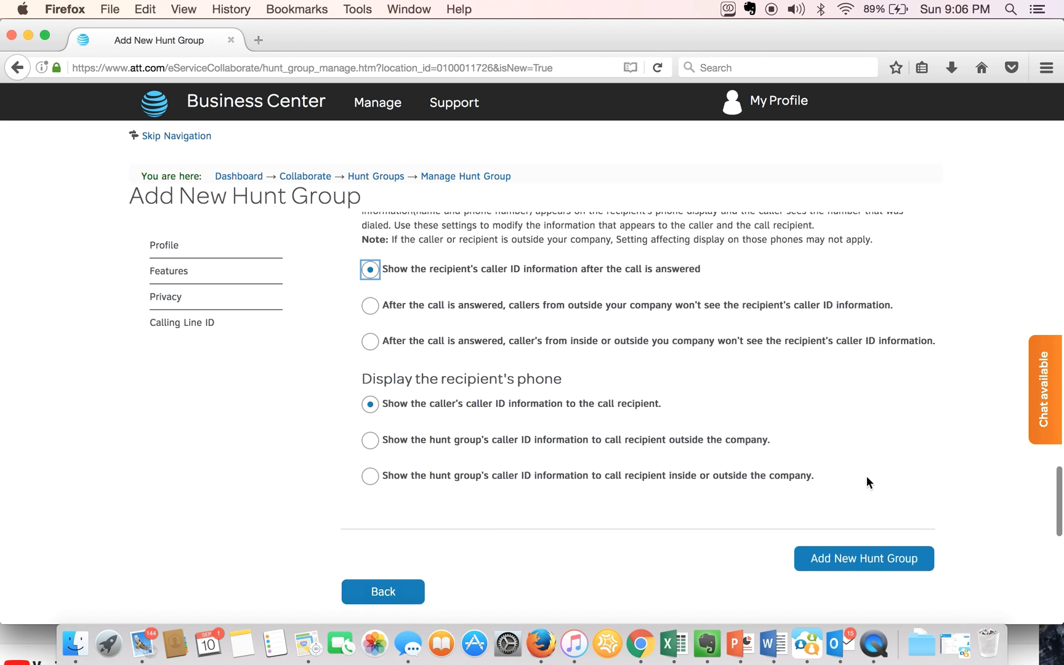
scroll(867, 481, "down", 1)
left_click(856, 530)
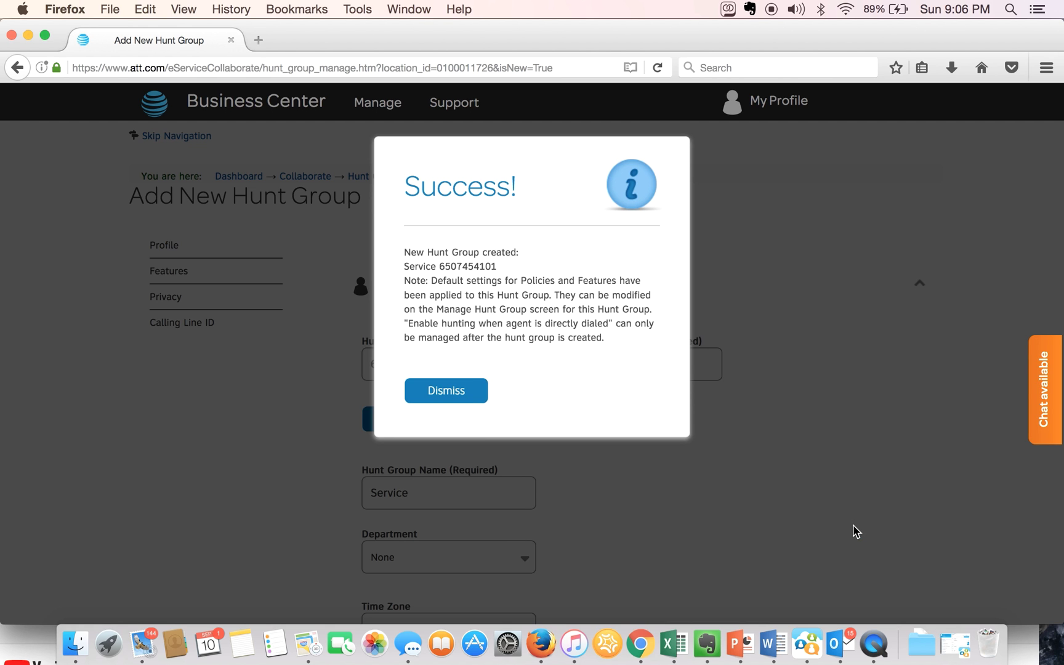
left_click(463, 394)
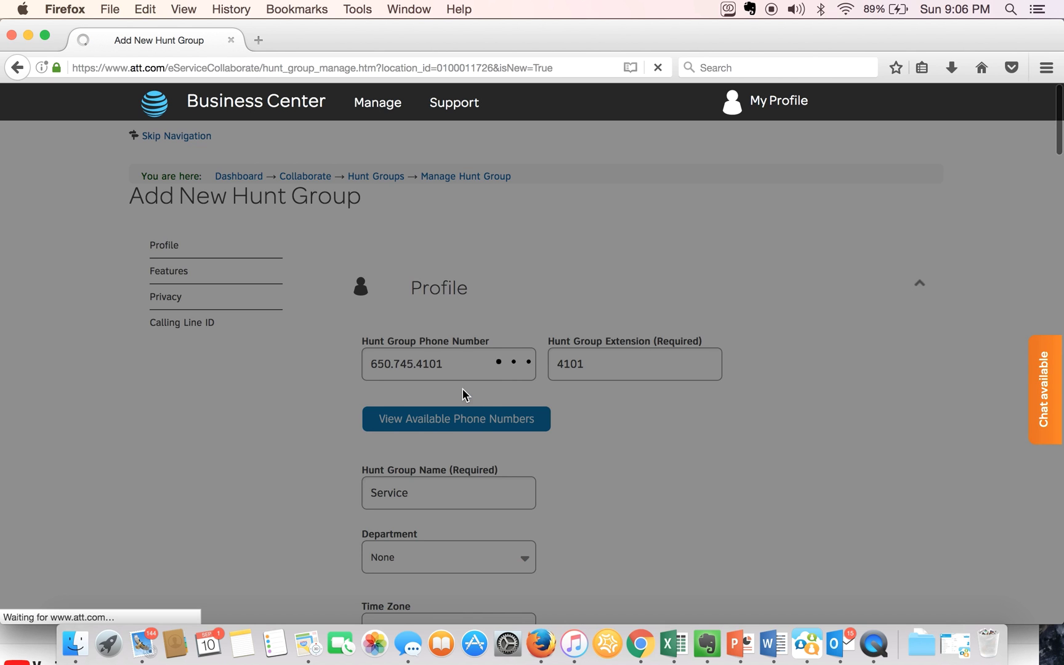